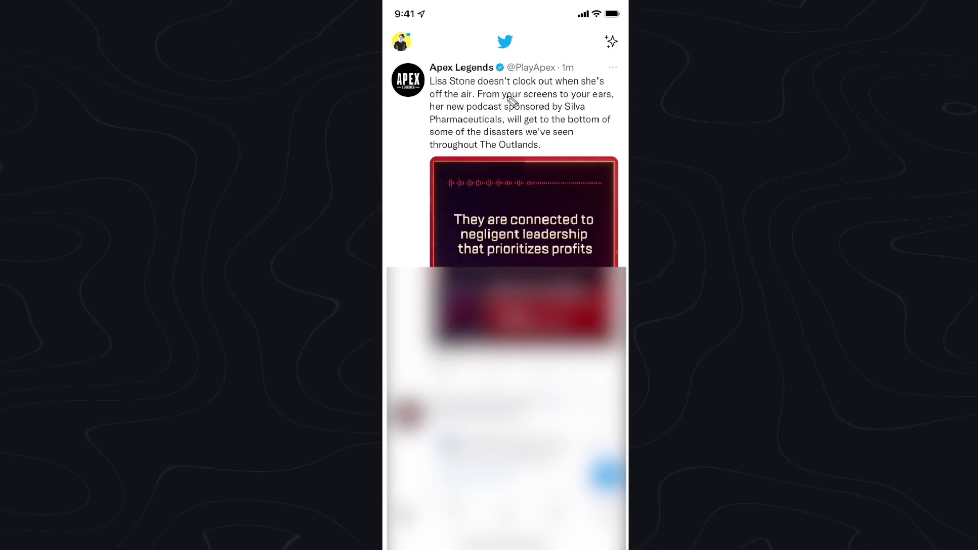
Step: Swipe right from the home timeline's left edge to reveal the account side drawer
drag(428, 115, 535, 153)
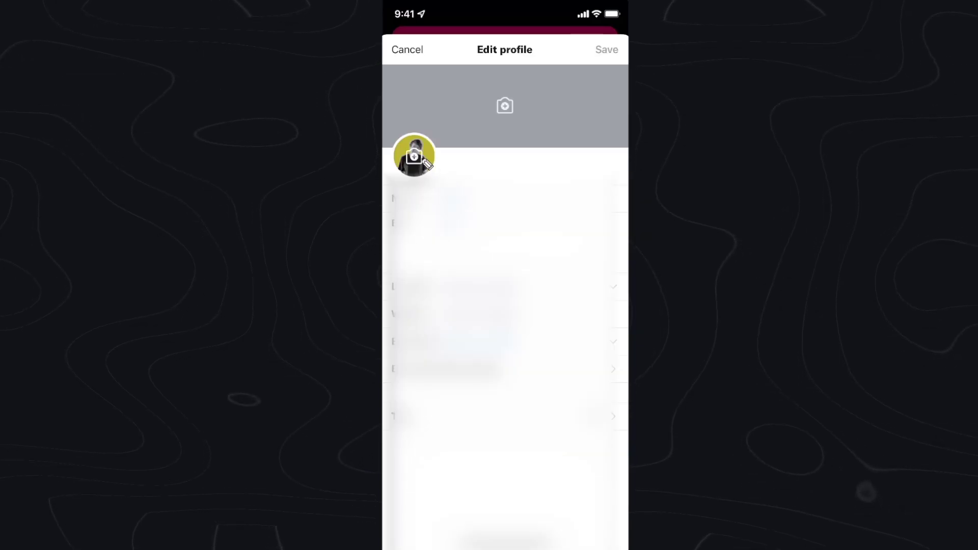
Step: From the profile photo options on Edit profile, choose an NFT as the picture
click(414, 156)
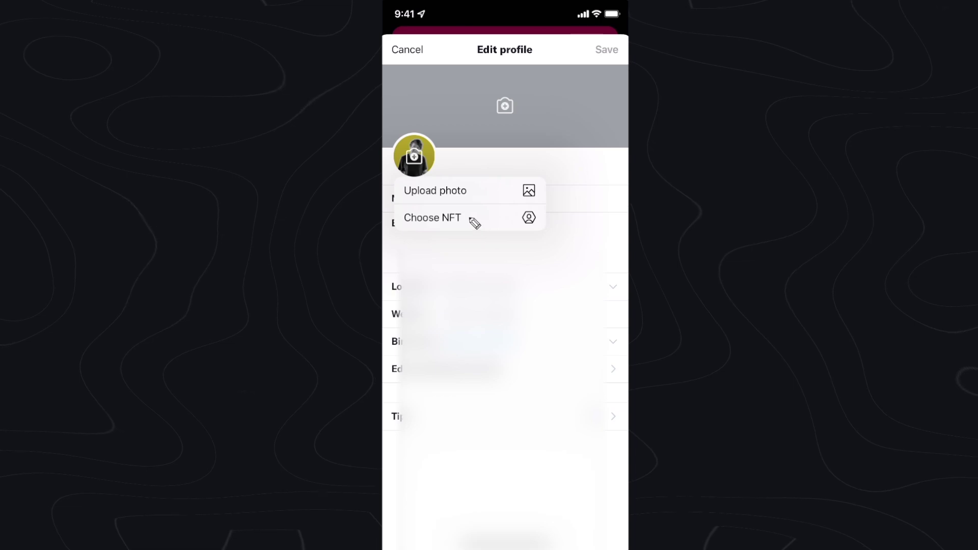
click(474, 223)
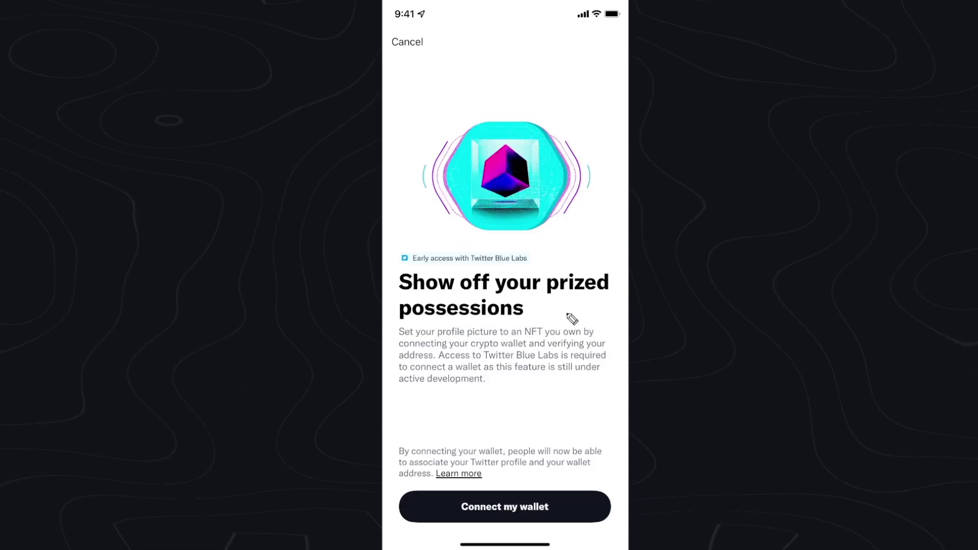
Step: Start wallet connection and choose MetaMask from the wallet list
click(527, 509)
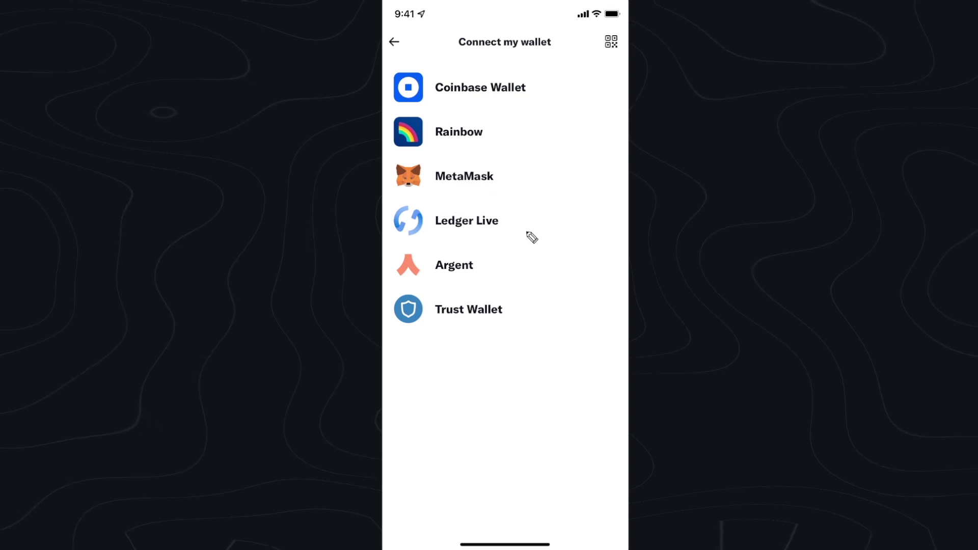
click(494, 180)
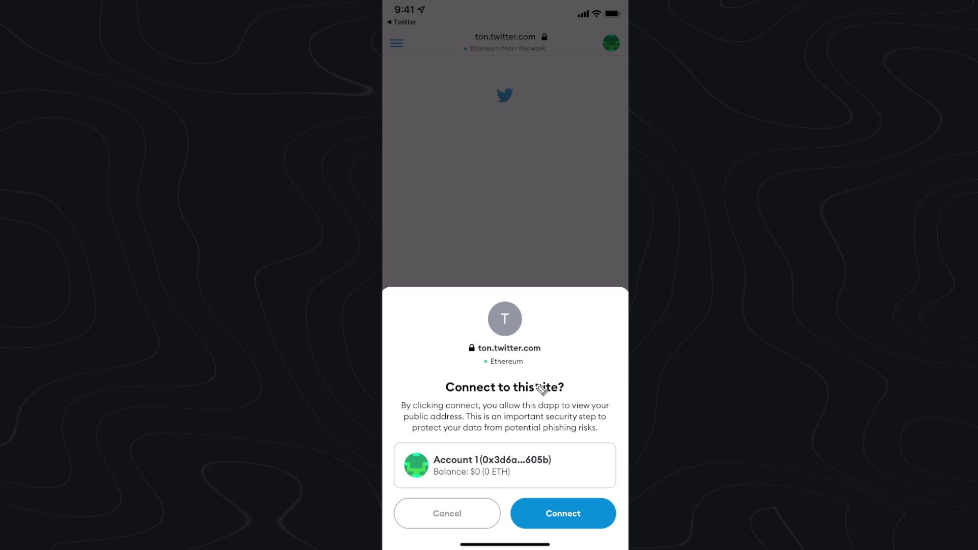
Step: Approve MetaMask's site connection and sign Twitter's verification message
click(558, 517)
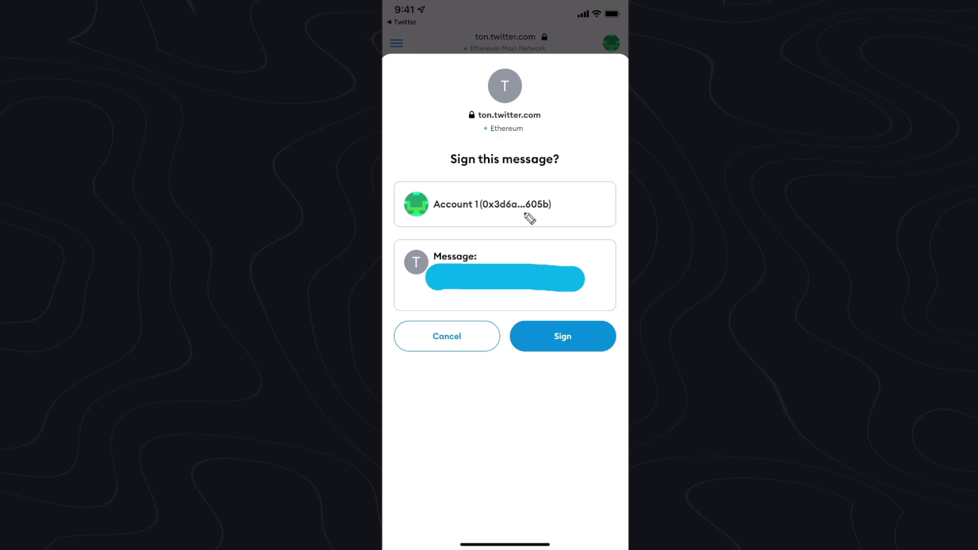
click(561, 340)
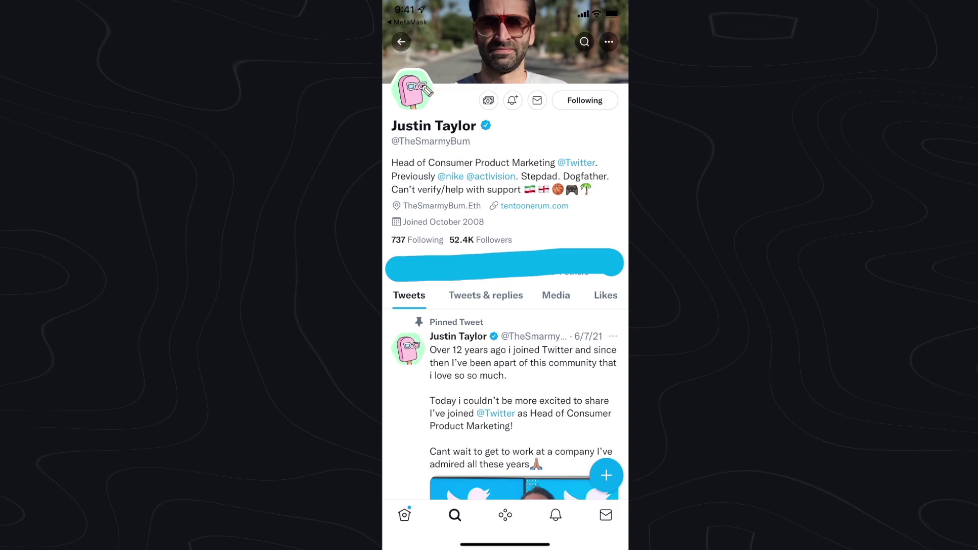
Step: Open the hexagonal Doodle #4762 avatar full screen and show its NFT details
click(419, 90)
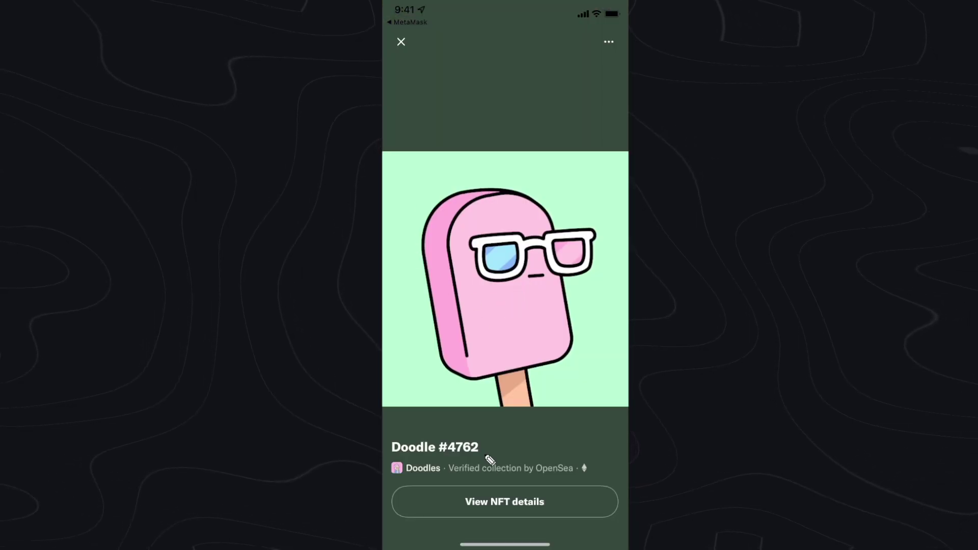
click(545, 503)
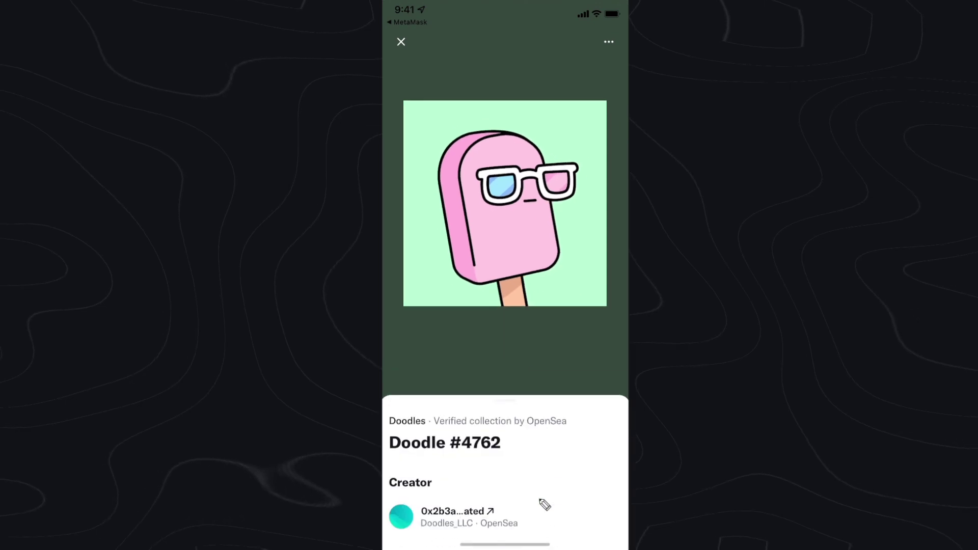
scroll(490, 392, down, 2)
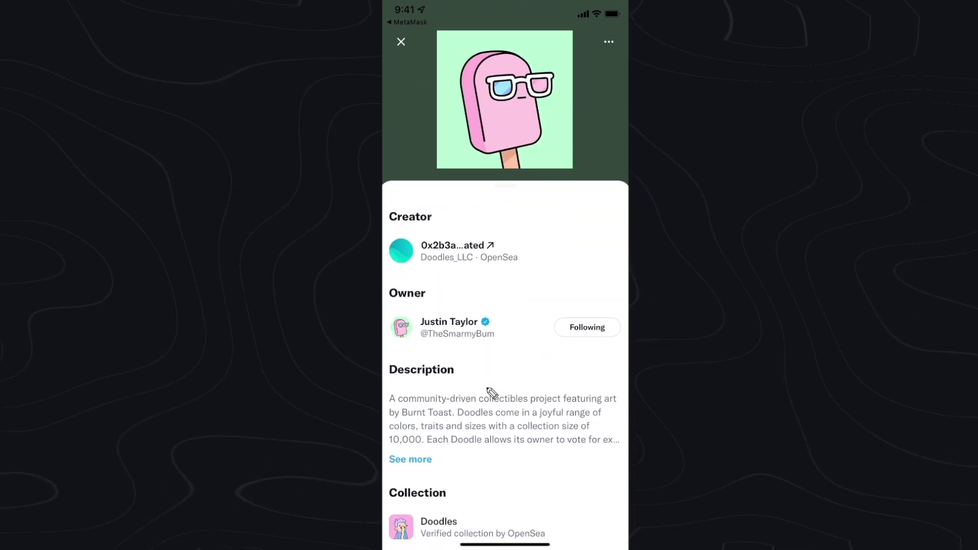
scroll(490, 392, down, 3)
scroll(490, 391, down, 3)
scroll(490, 392, down, 3)
scroll(491, 392, up, 5)
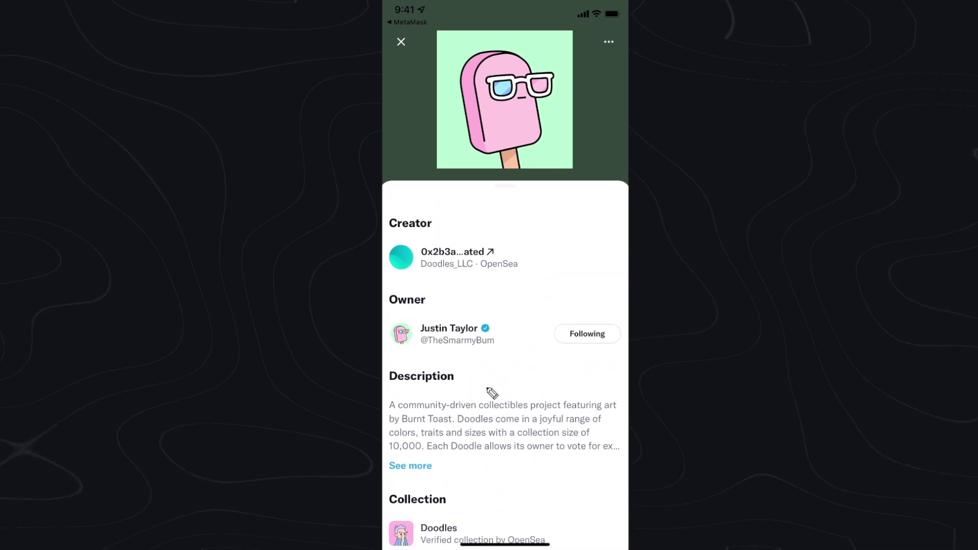
scroll(490, 392, up, 3)
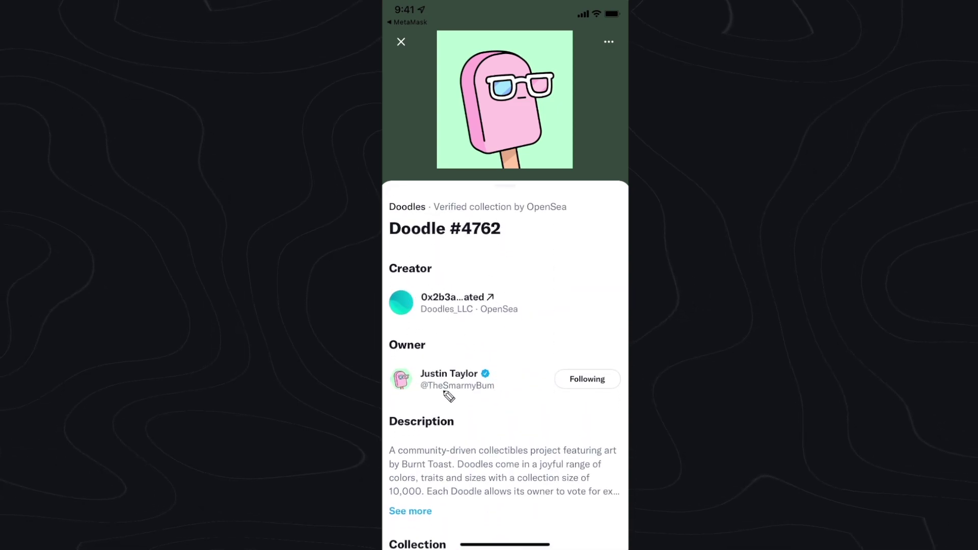
scroll(451, 374, down, 3)
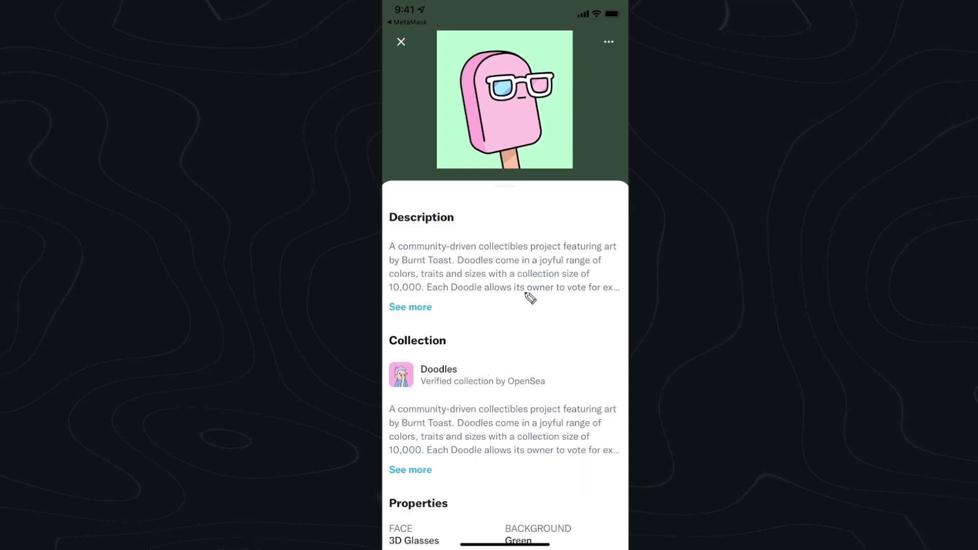
scroll(490, 305, down, 2)
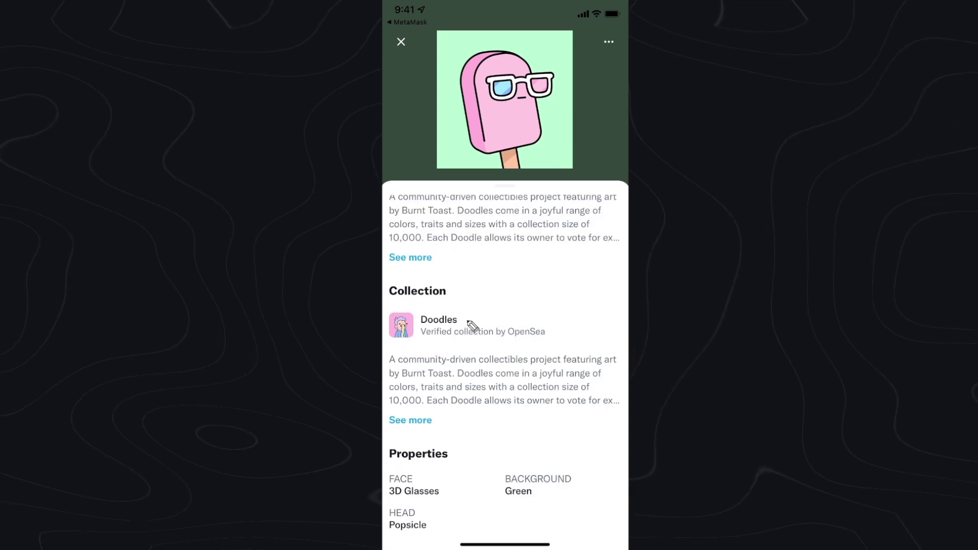
scroll(402, 365, down, 3)
scroll(403, 364, down, 1)
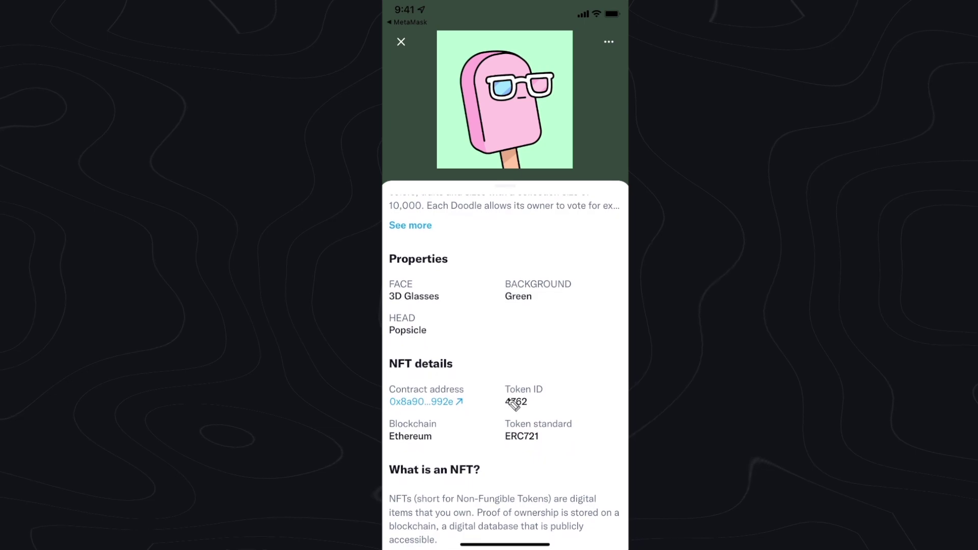